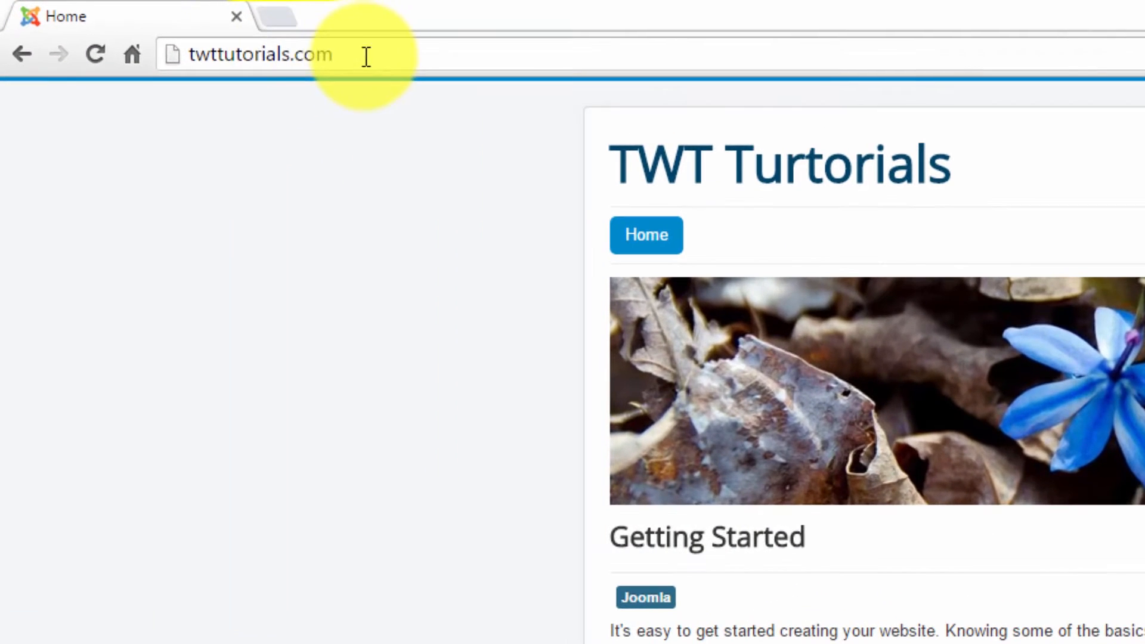
# Open the Joomla administrator page of the site at twttutorials.com/administrator
pyautogui.click(166, 26)
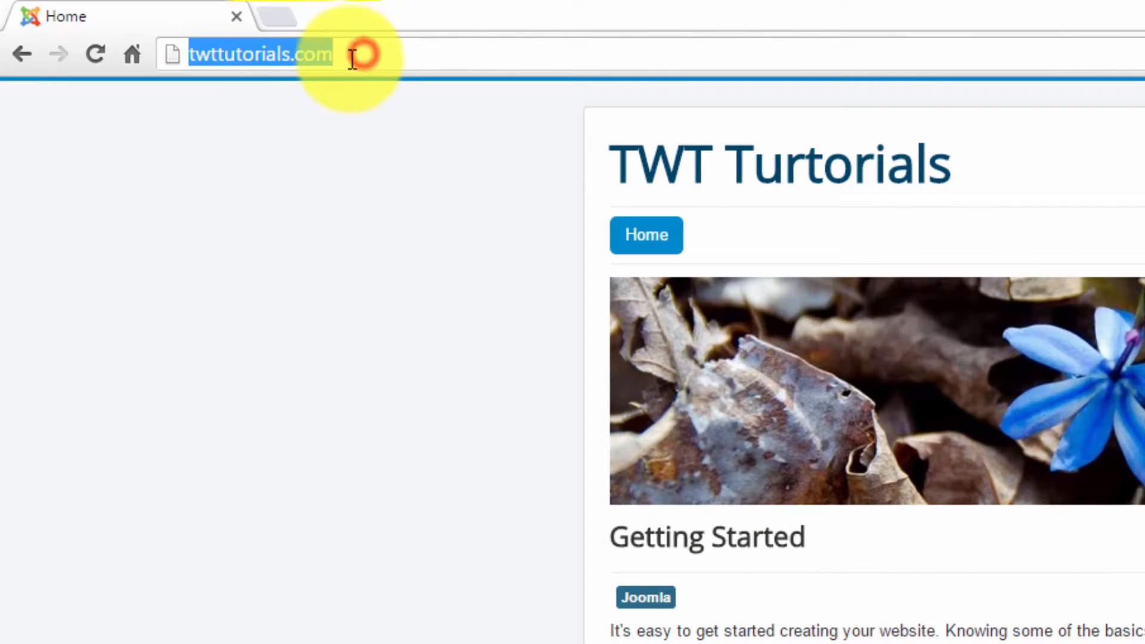
pyautogui.click(361, 55)
pyautogui.write('/')
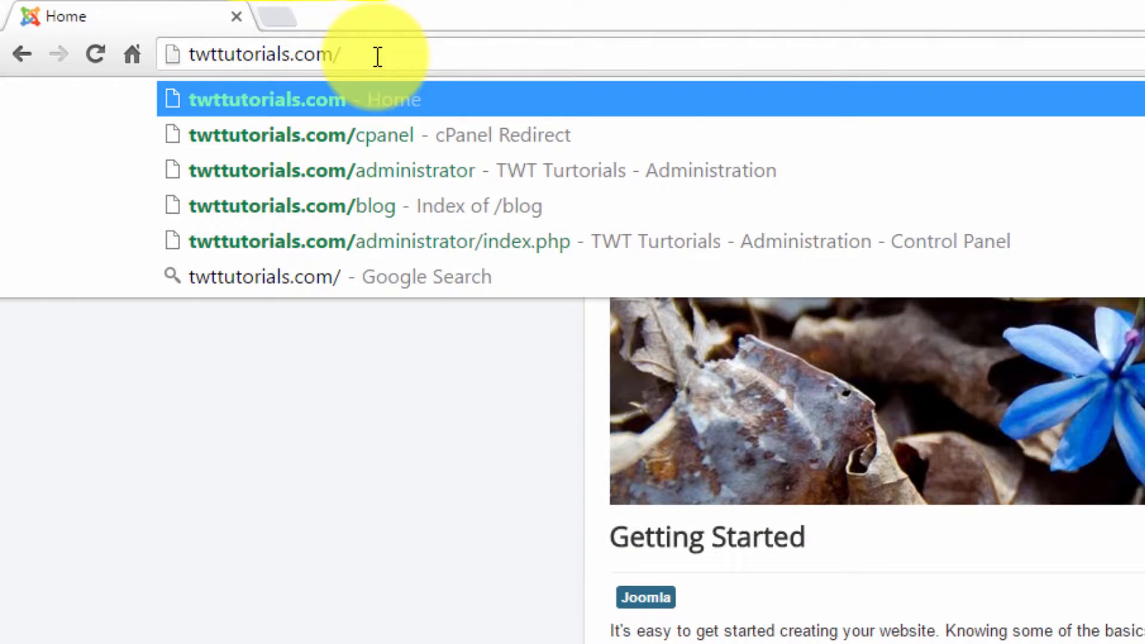
pyautogui.write('ad')
pyautogui.press('Return')
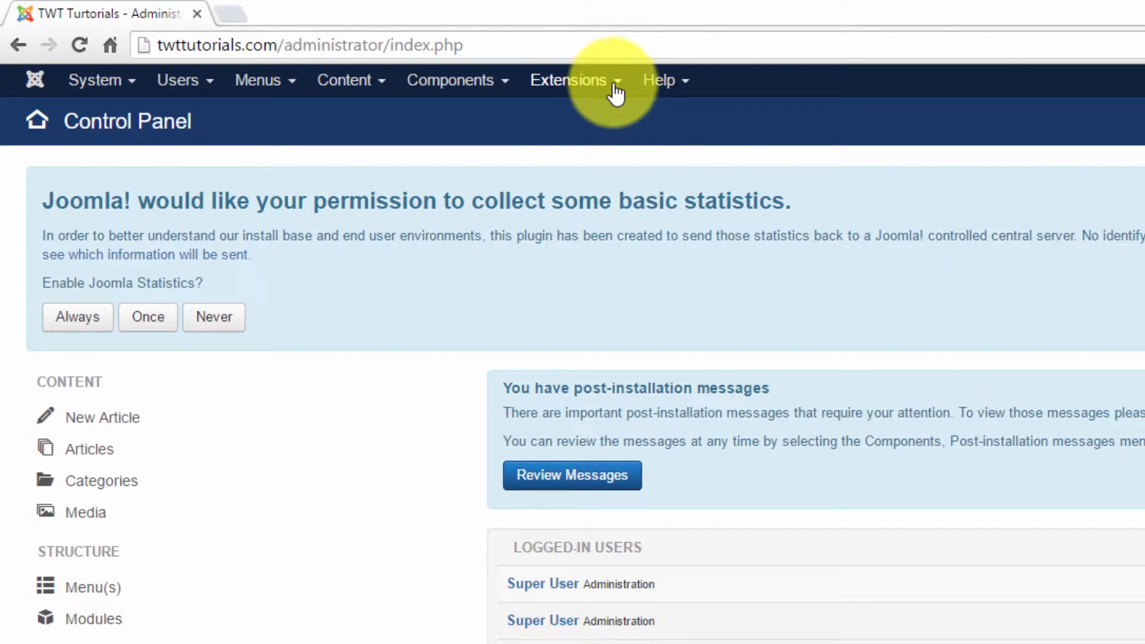
# Set Beez3 as the default site template in the template styles list
pyautogui.click(572, 90)
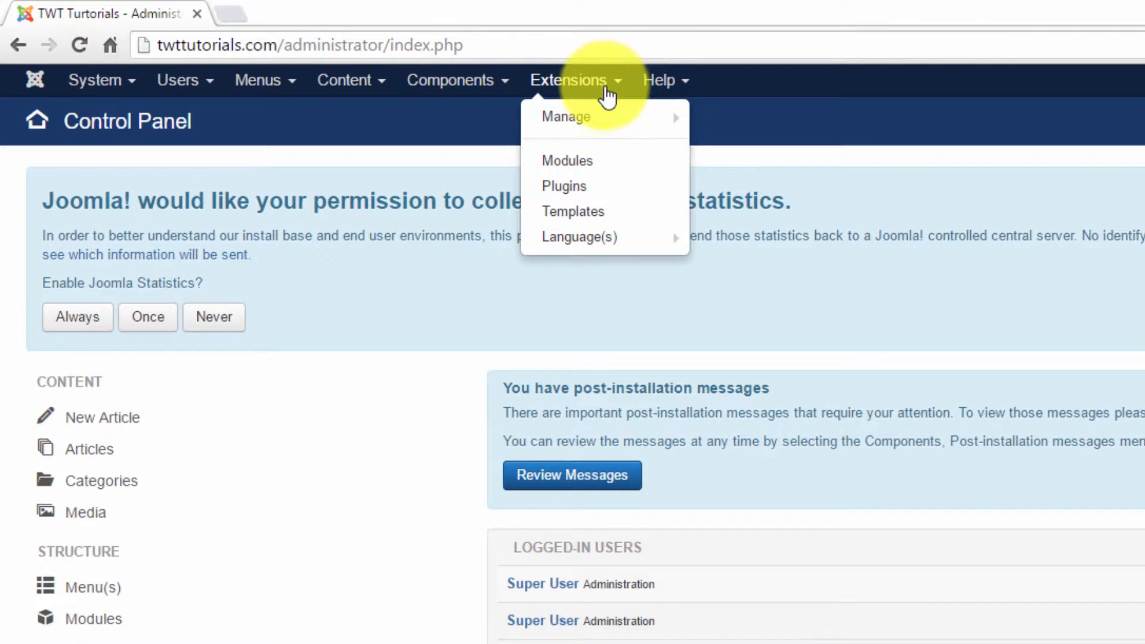
pyautogui.click(604, 213)
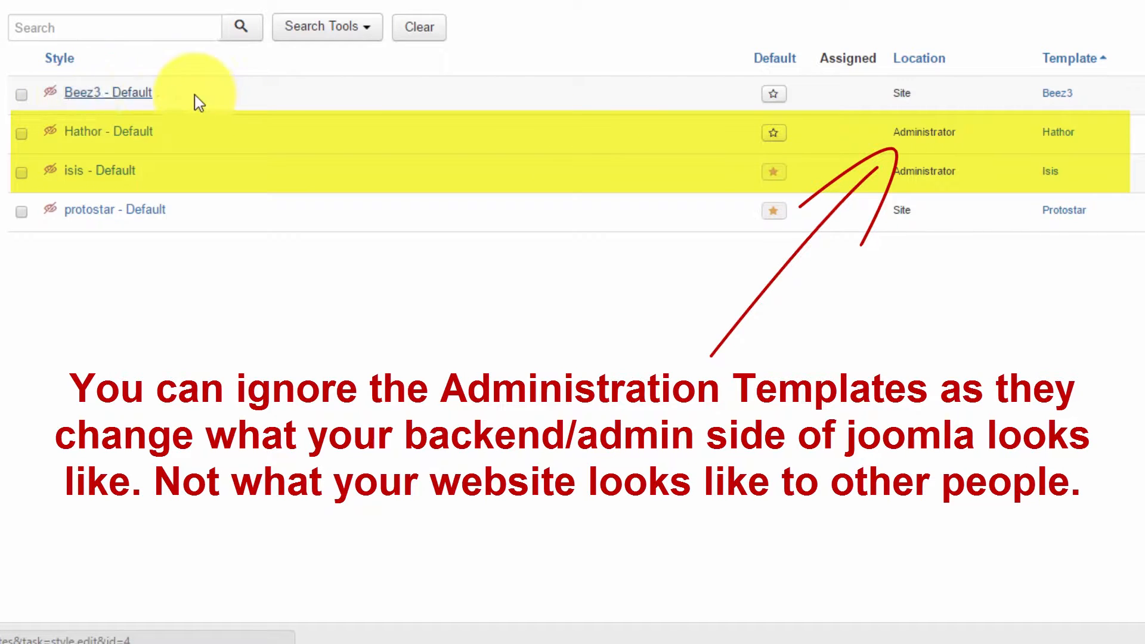
pyautogui.click(775, 96)
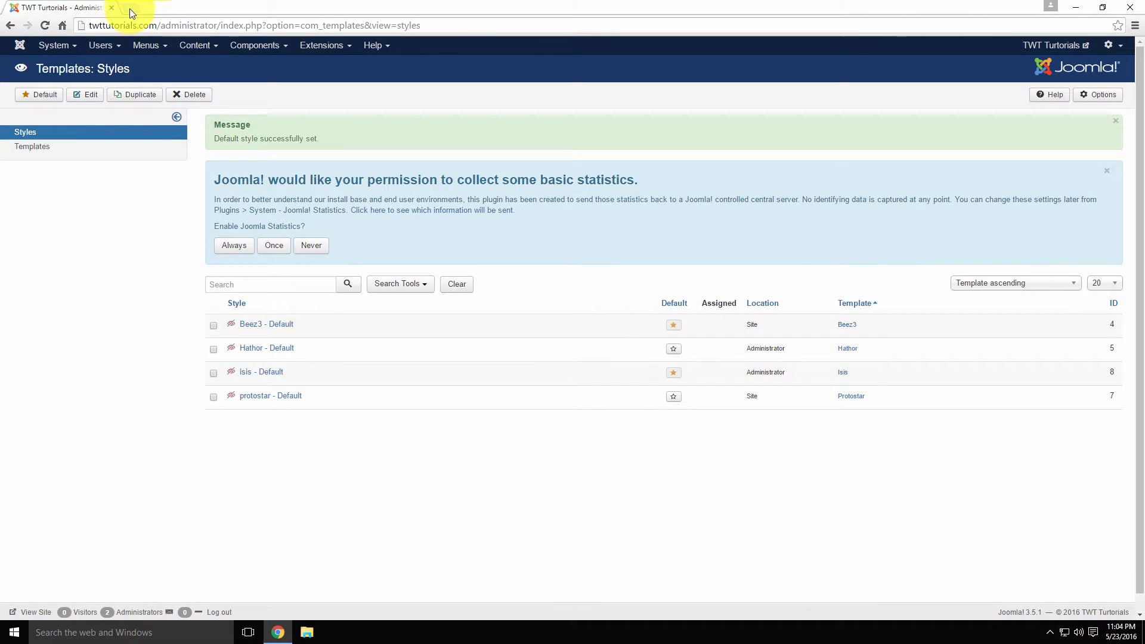
# Open twttutorials.com in a new browser tab and look over the home page with the Beez3 template
pyautogui.click(131, 8)
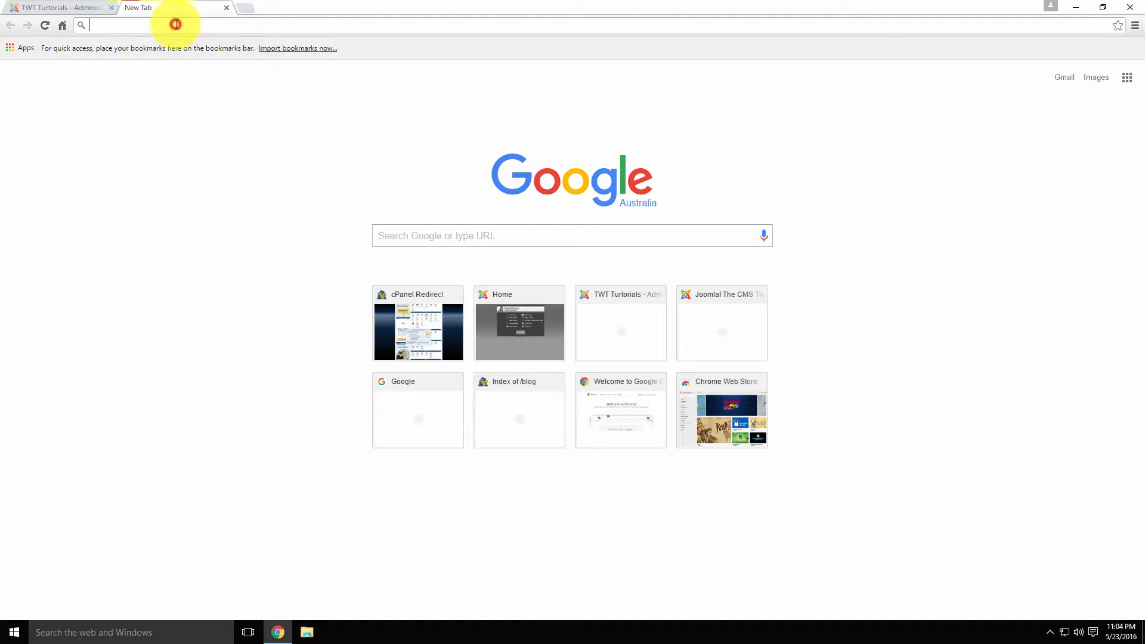
pyautogui.write('twt')
pyautogui.press('Return')
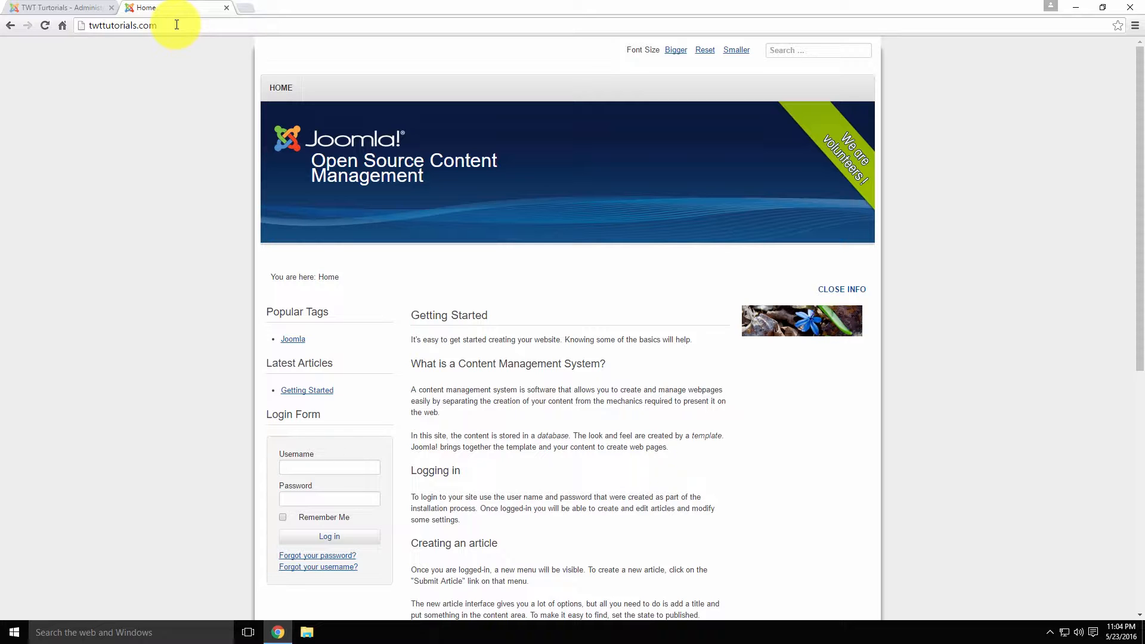
pyautogui.scroll(-1, 473, 307)
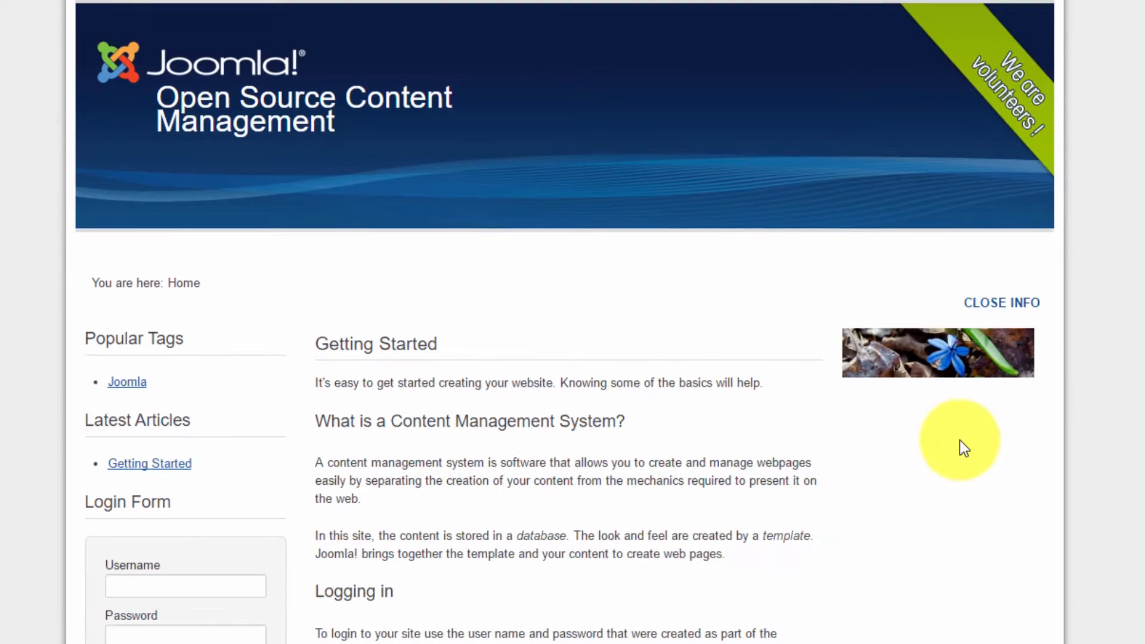
pyautogui.scroll(2, 855, 505)
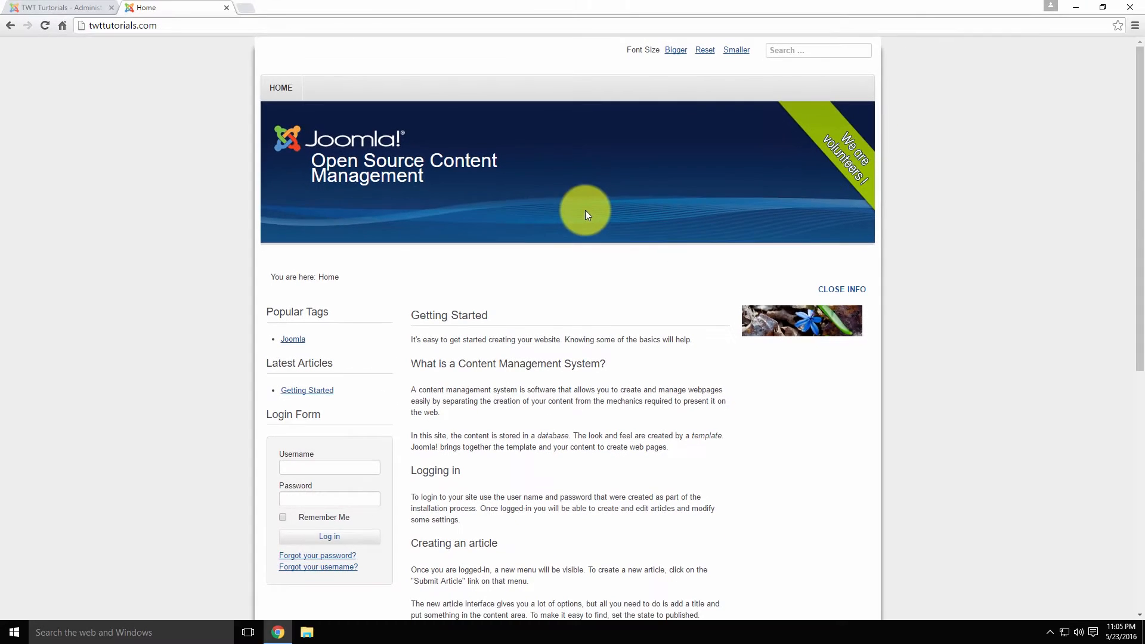
# Search Google in a new browser tab for "free joomla 3.5 templates"
pyautogui.click(245, 9)
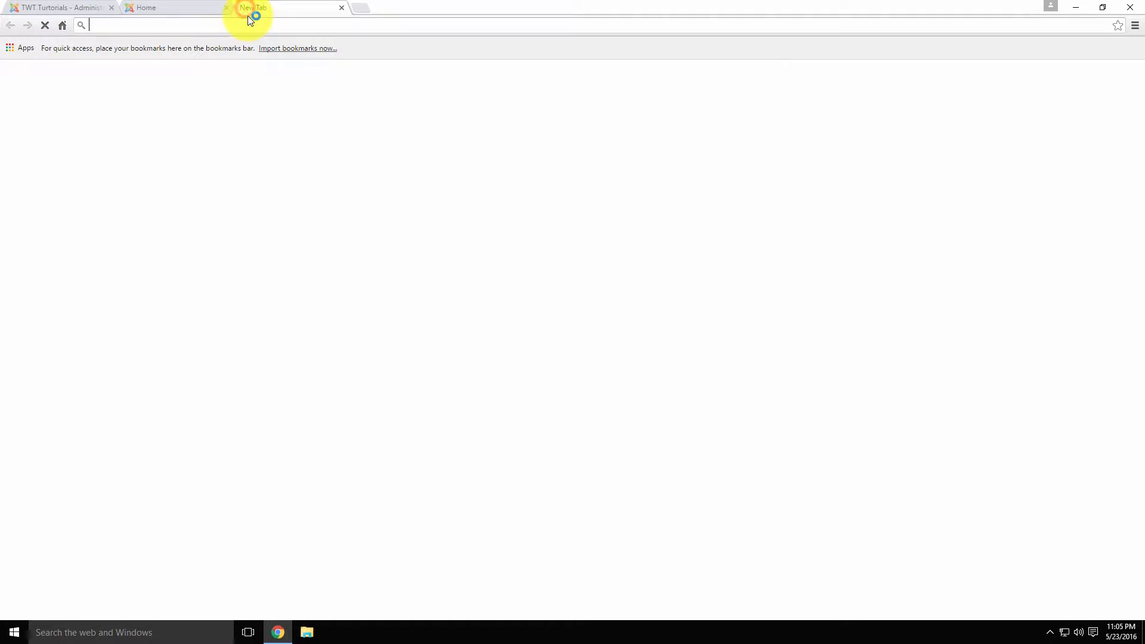
pyautogui.click(63, 26)
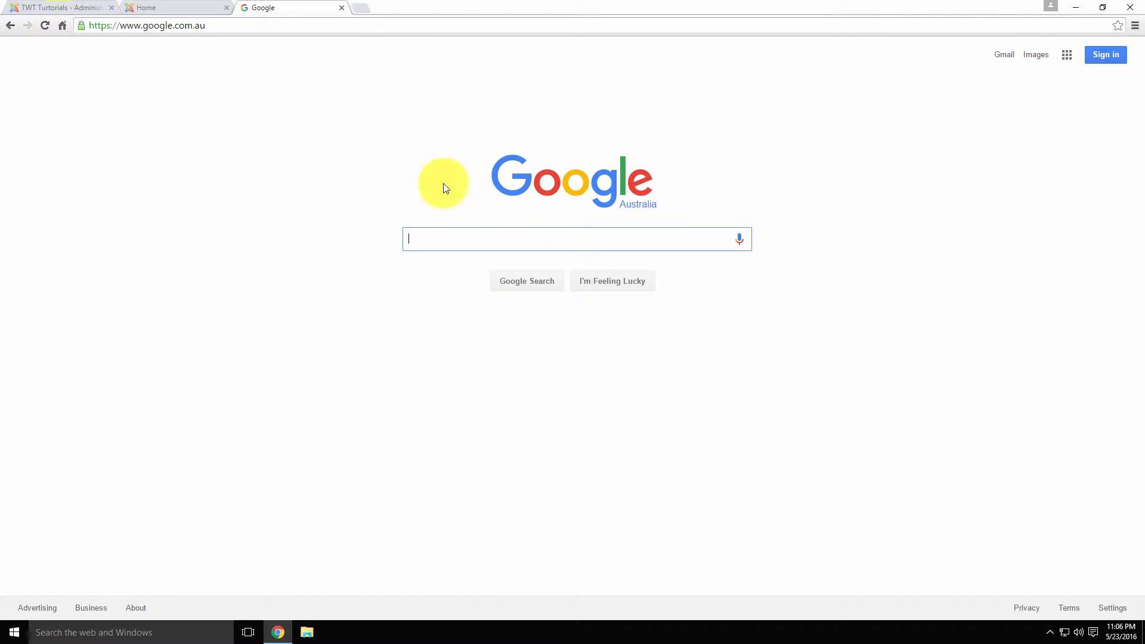
pyautogui.click(444, 242)
pyautogui.write('free joomla 3.')
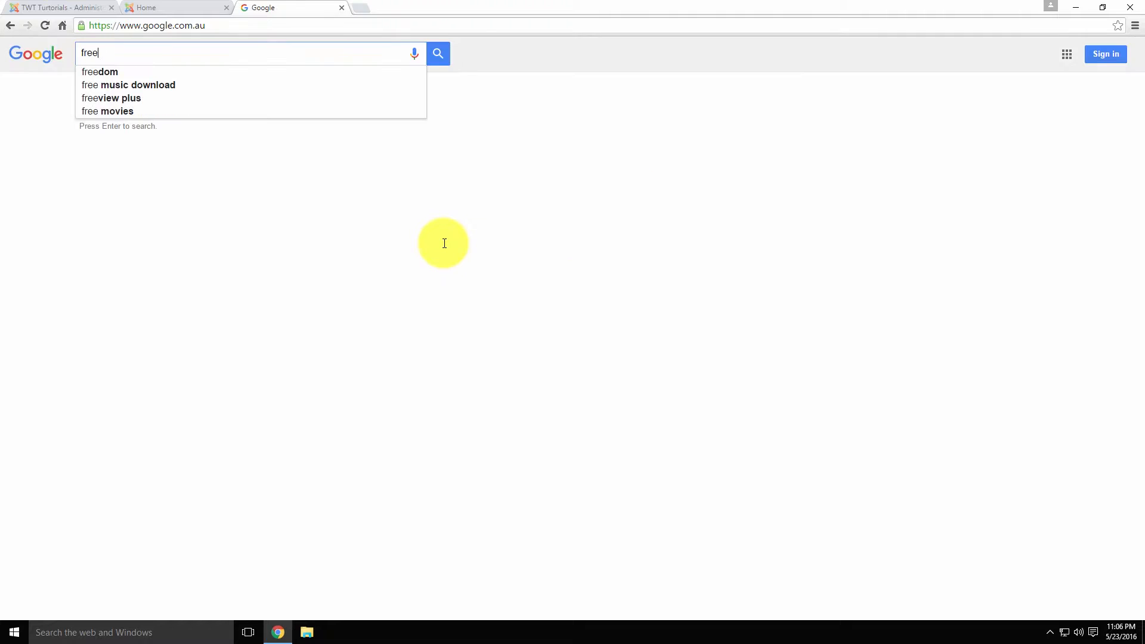
pyautogui.write('5 templt')
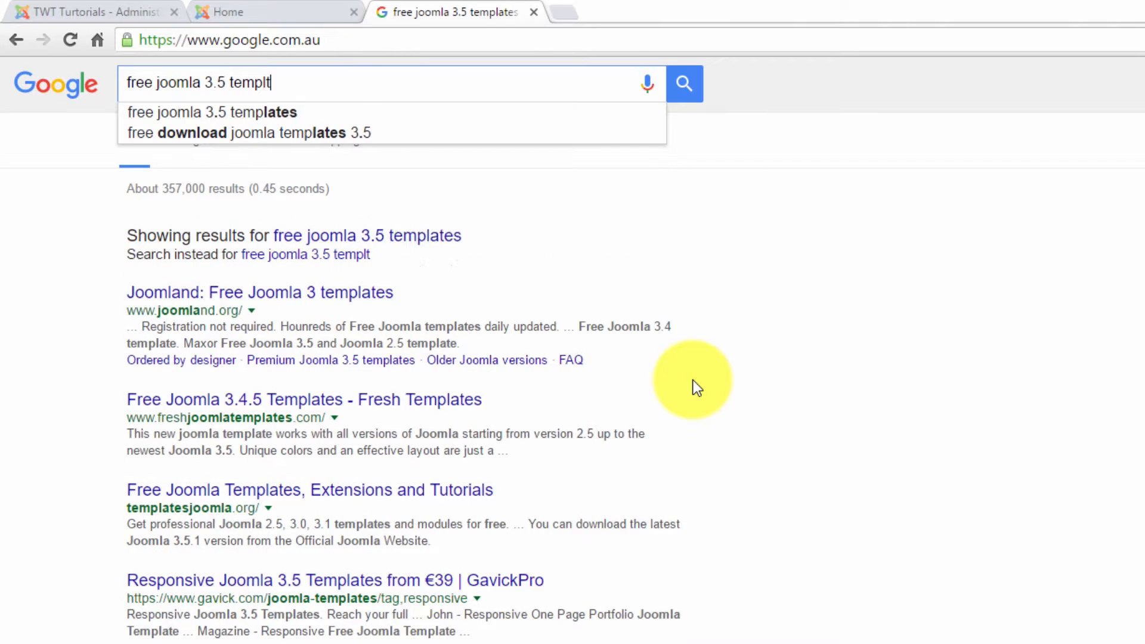
pyautogui.press('BackSpace')
pyautogui.write('ates')
pyautogui.press('Return')
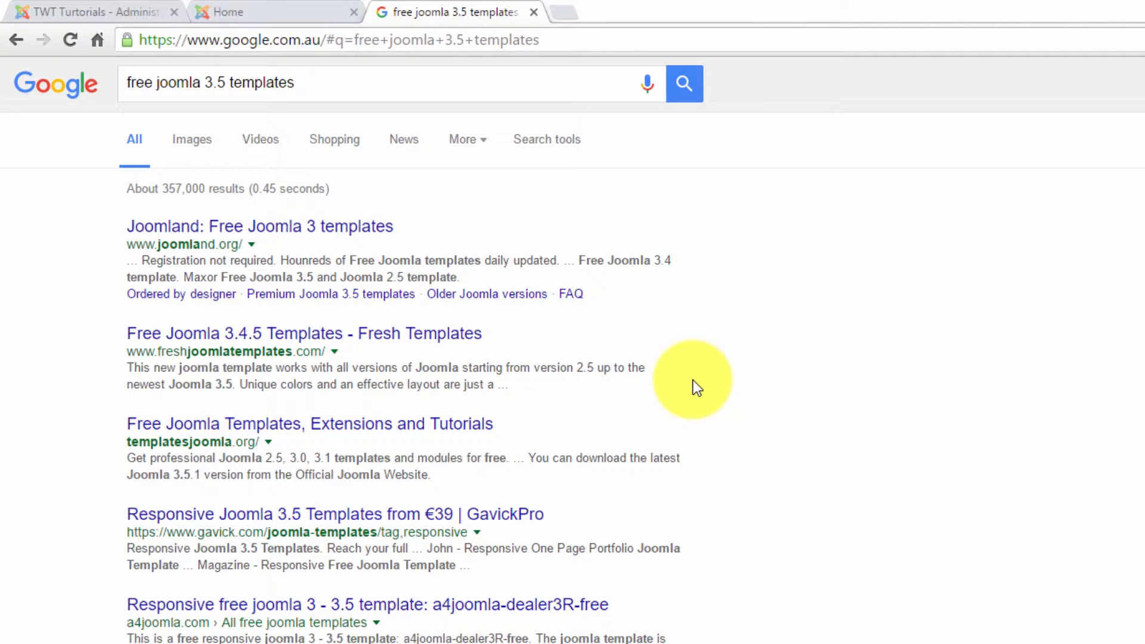
# Open the Fresh Templates search result and launch the live demo of the Joomla 3.3 Template Free (ClassyHome)
pyautogui.click(238, 332)
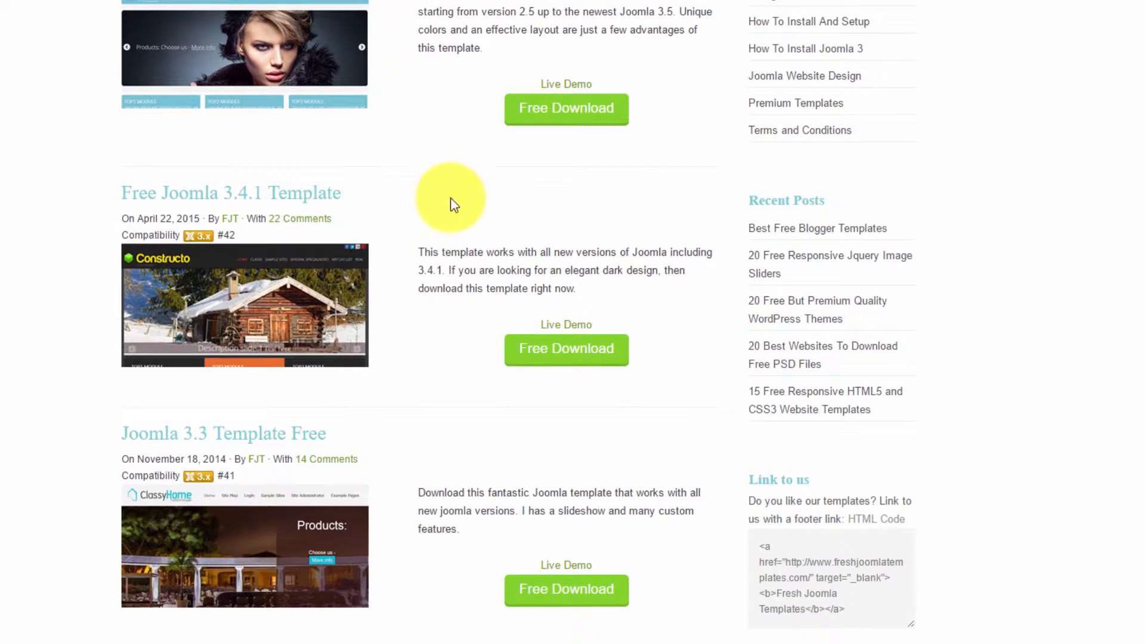
pyautogui.scroll(-8, 199, 47)
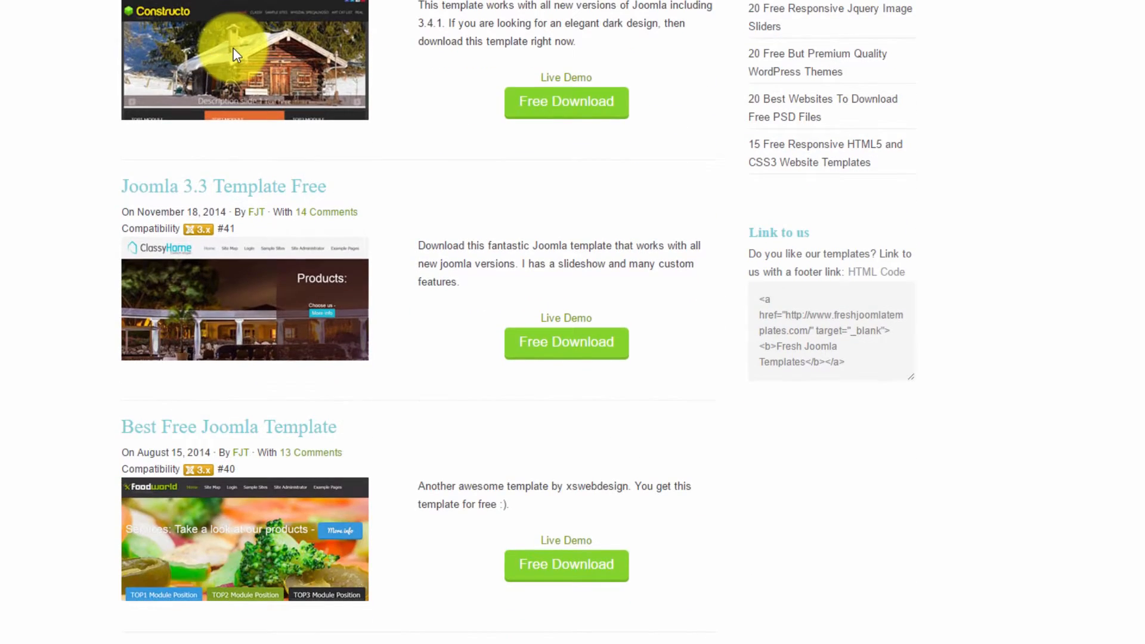
pyautogui.scroll(3, 300, 424)
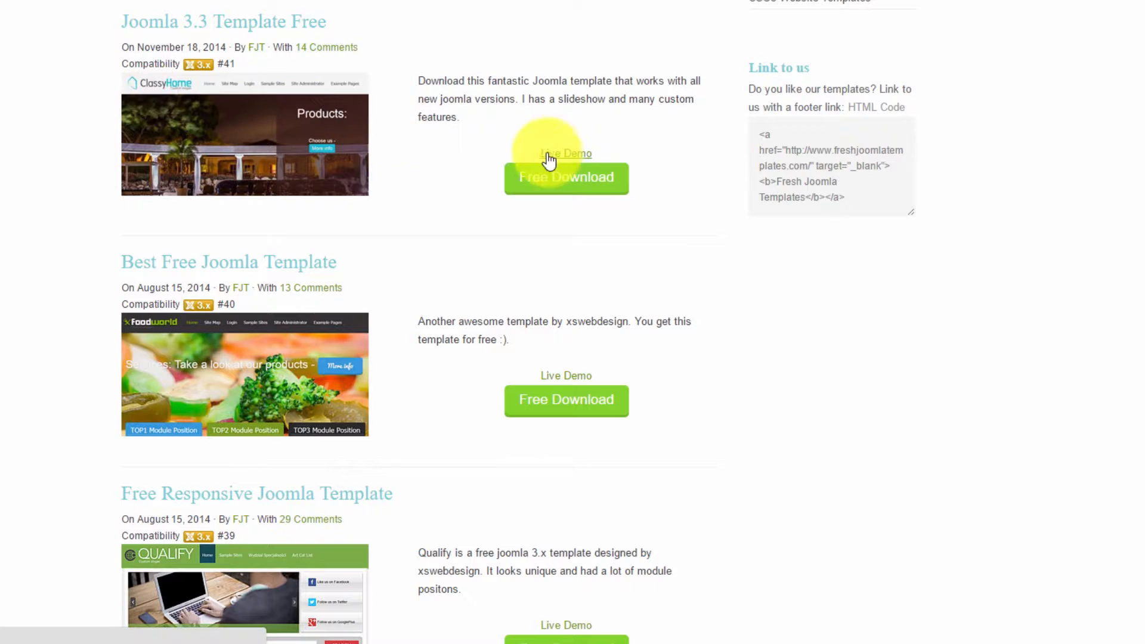
pyautogui.click(555, 157)
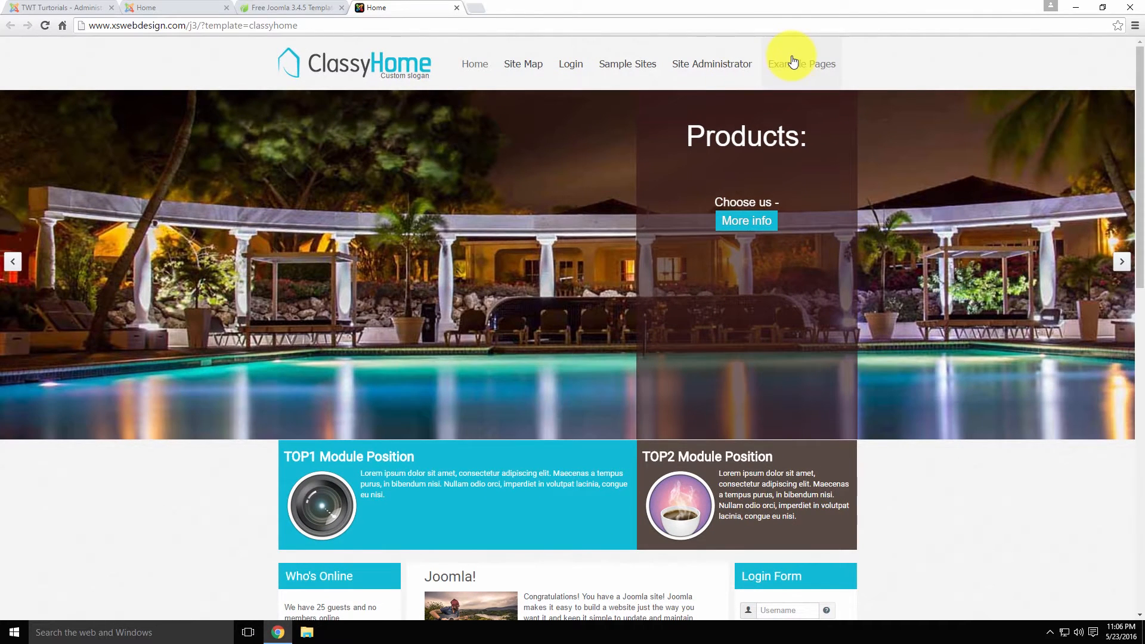
# Examine the ClassyHome demo page, including its navigation, slideshow, module positions and footer area
pyautogui.moveTo(537, 69)
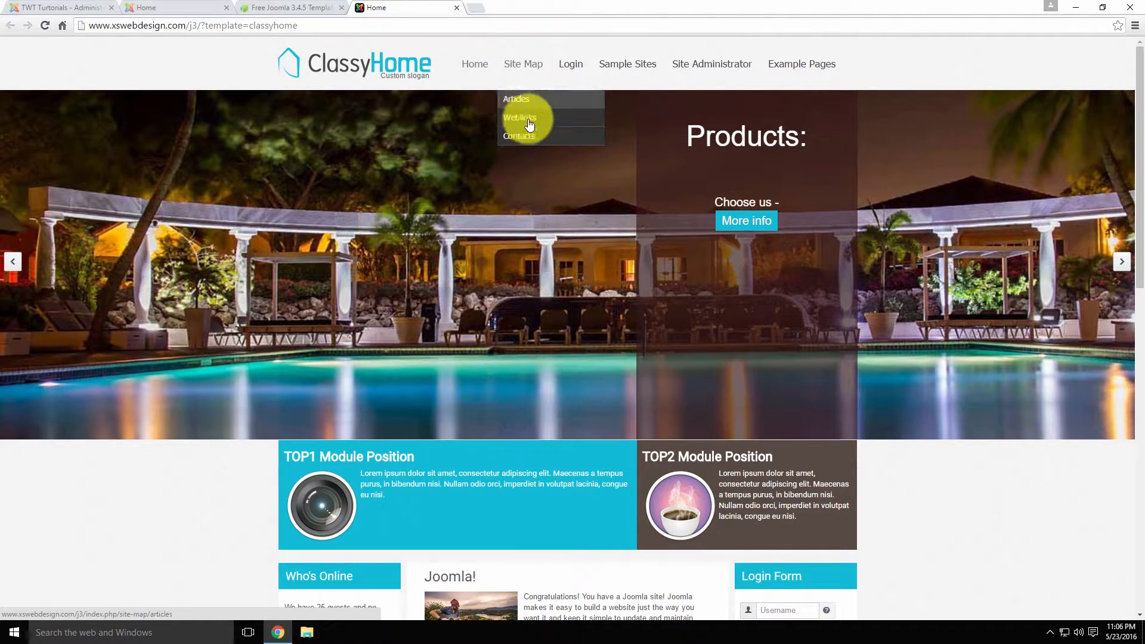
pyautogui.scroll(-3, 660, 256)
pyautogui.scroll(1, 664, 273)
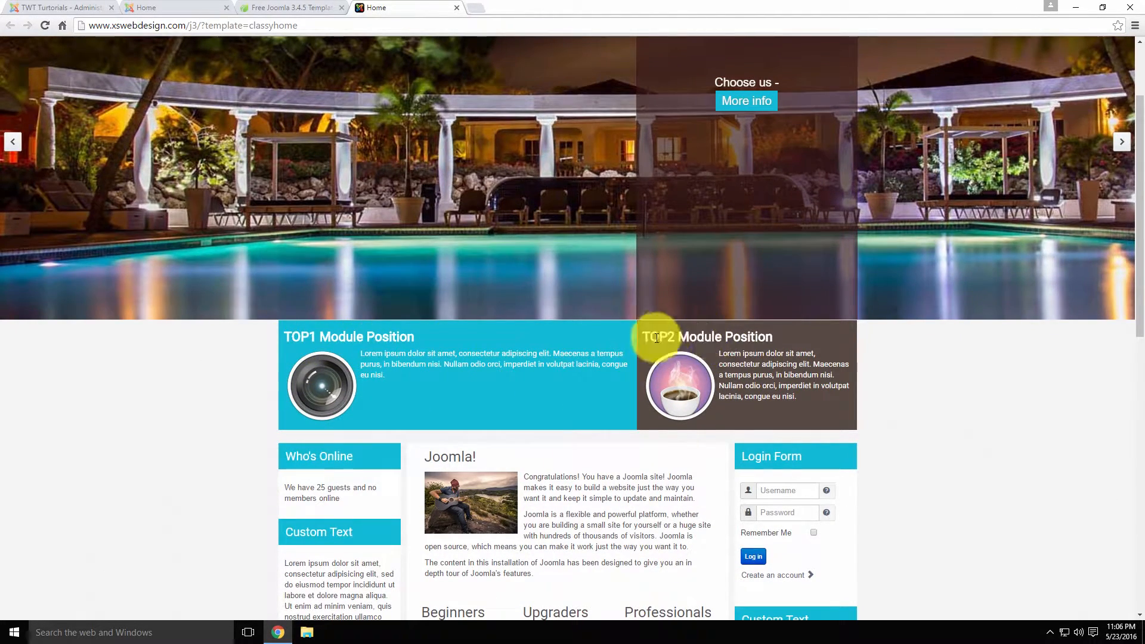
pyautogui.scroll(-1, 692, 341)
pyautogui.scroll(-10, 693, 341)
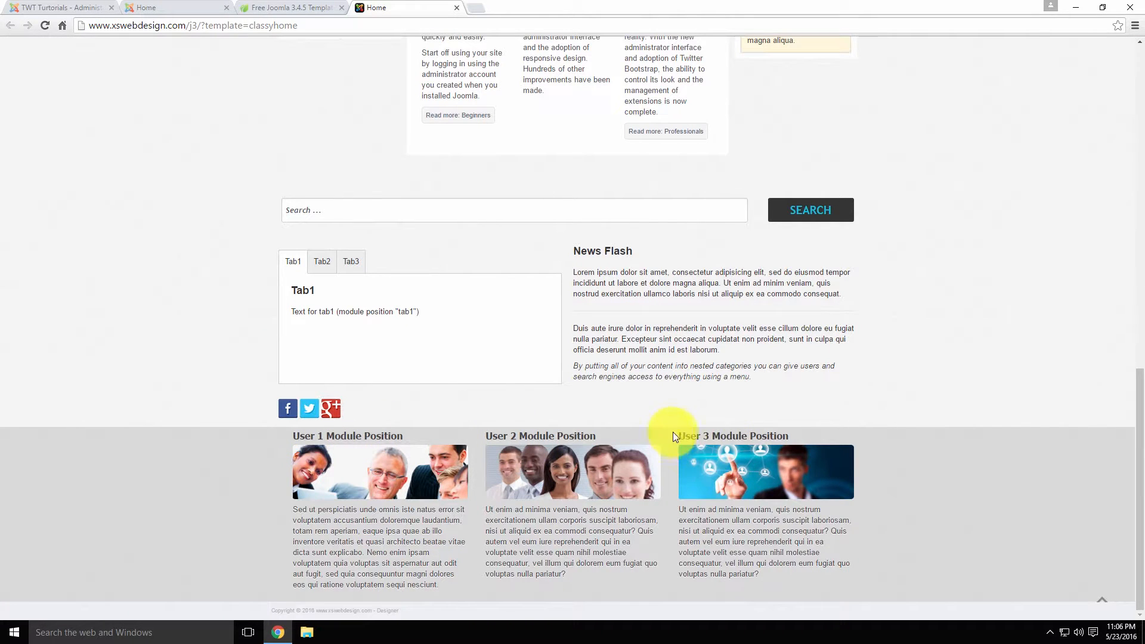
pyautogui.scroll(5, 591, 445)
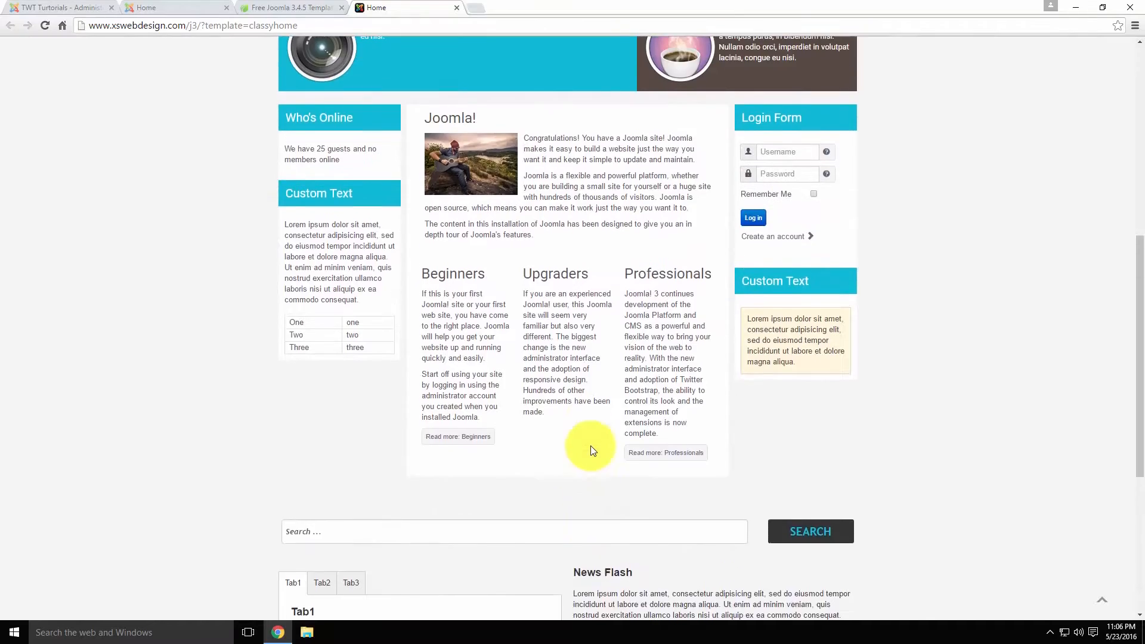
pyautogui.scroll(6, 592, 450)
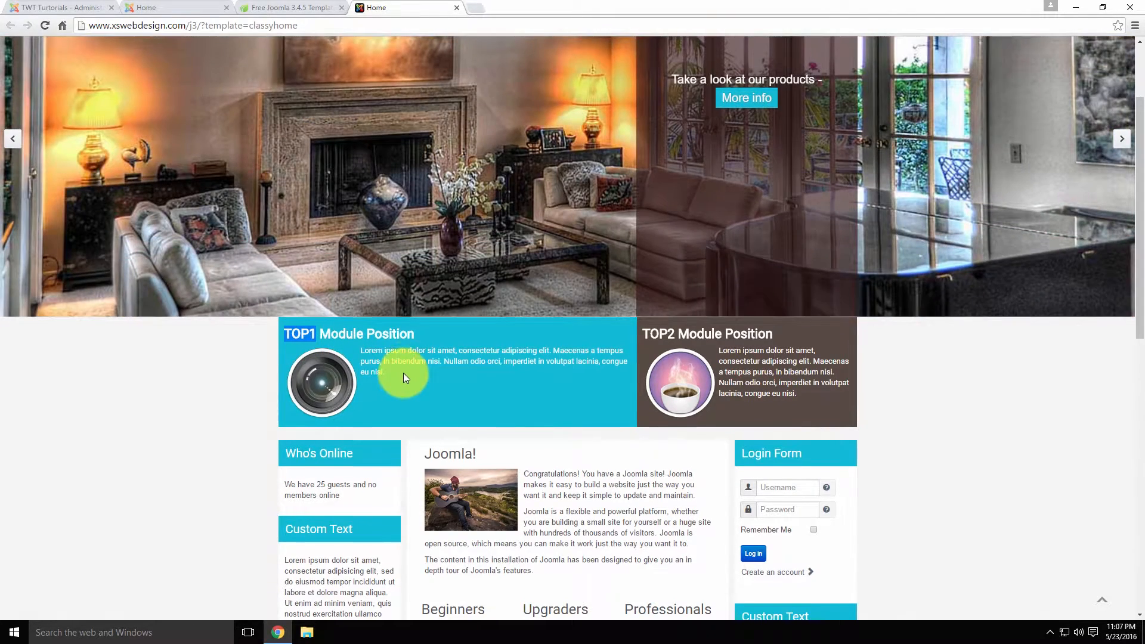
pyautogui.scroll(1, 404, 373)
pyautogui.scroll(1, 419, 456)
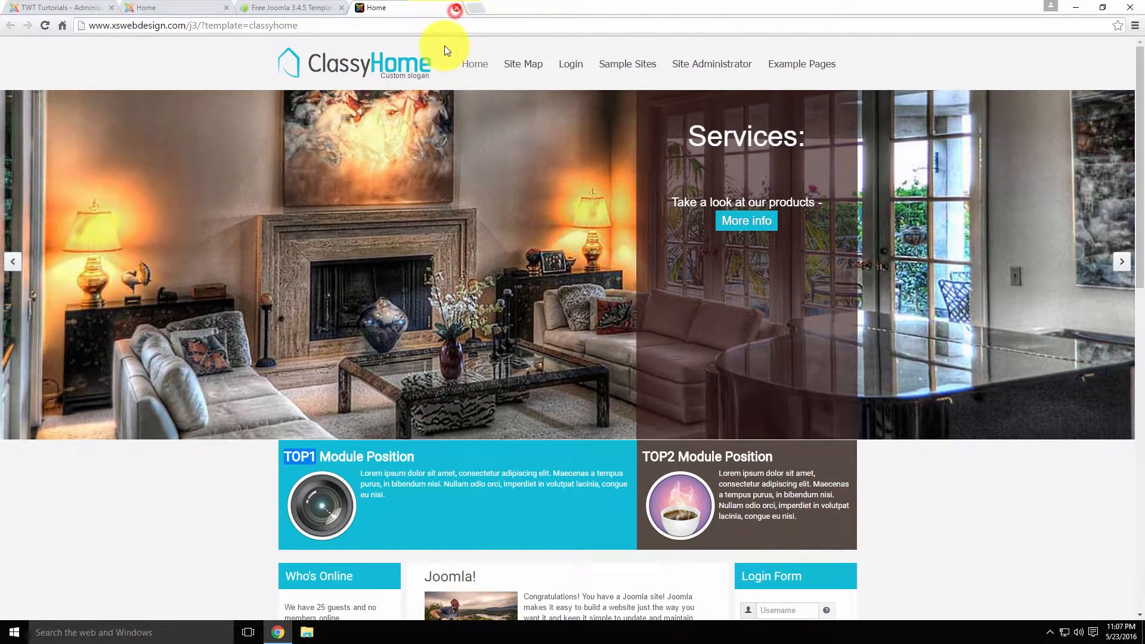
# Close the ClassyHome demo and copy the address of that template's Free Download link
pyautogui.click(456, 8)
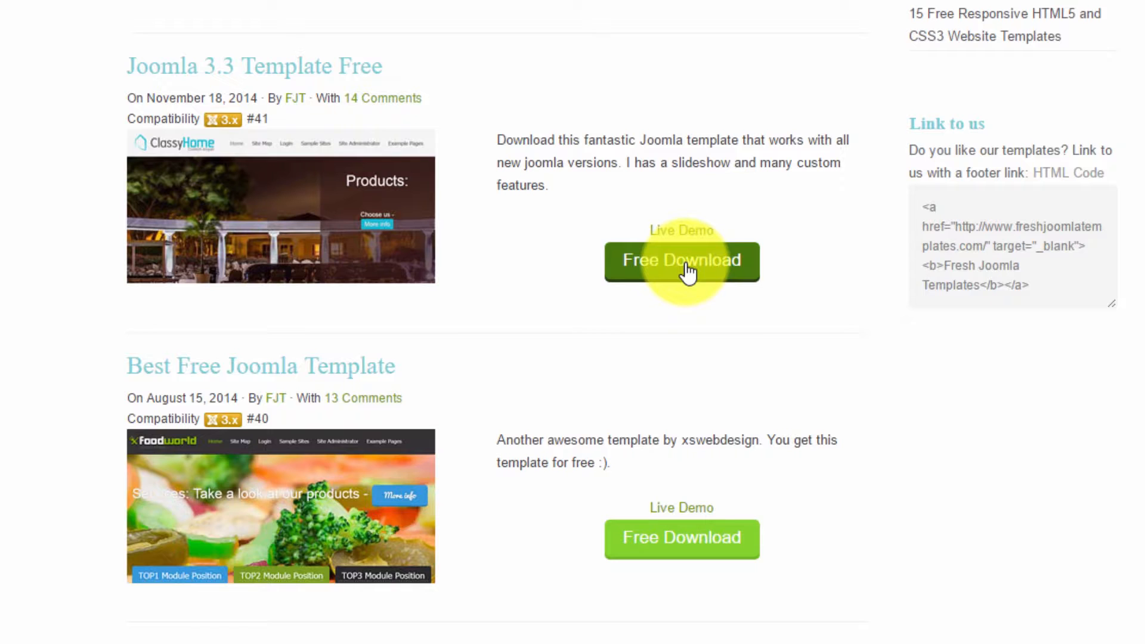
pyautogui.rightClick(658, 263)
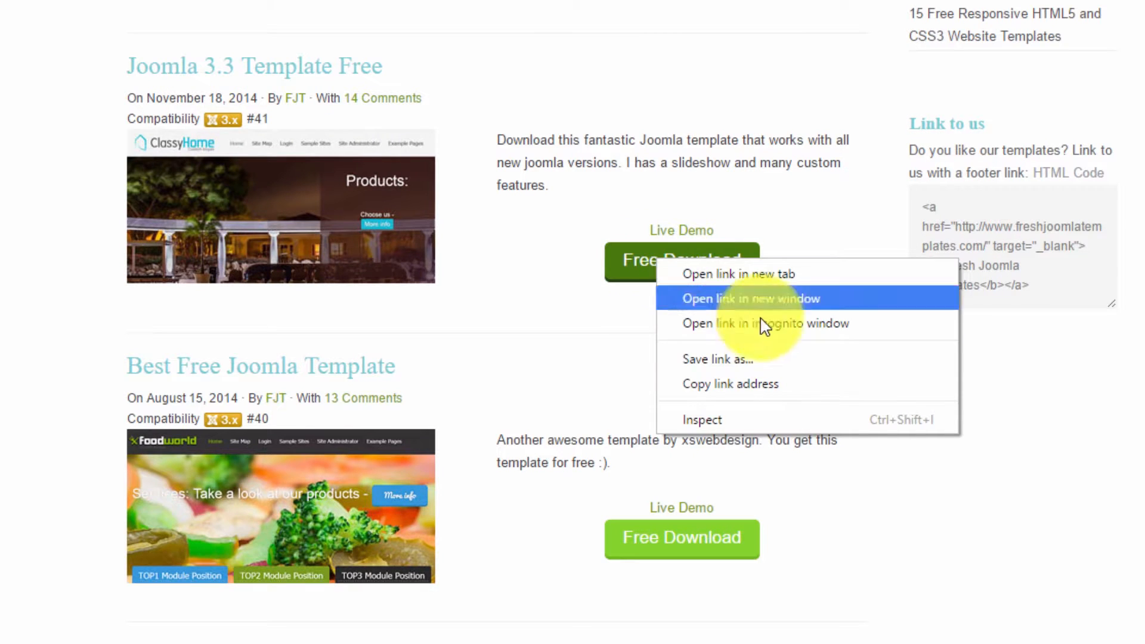
pyautogui.click(763, 386)
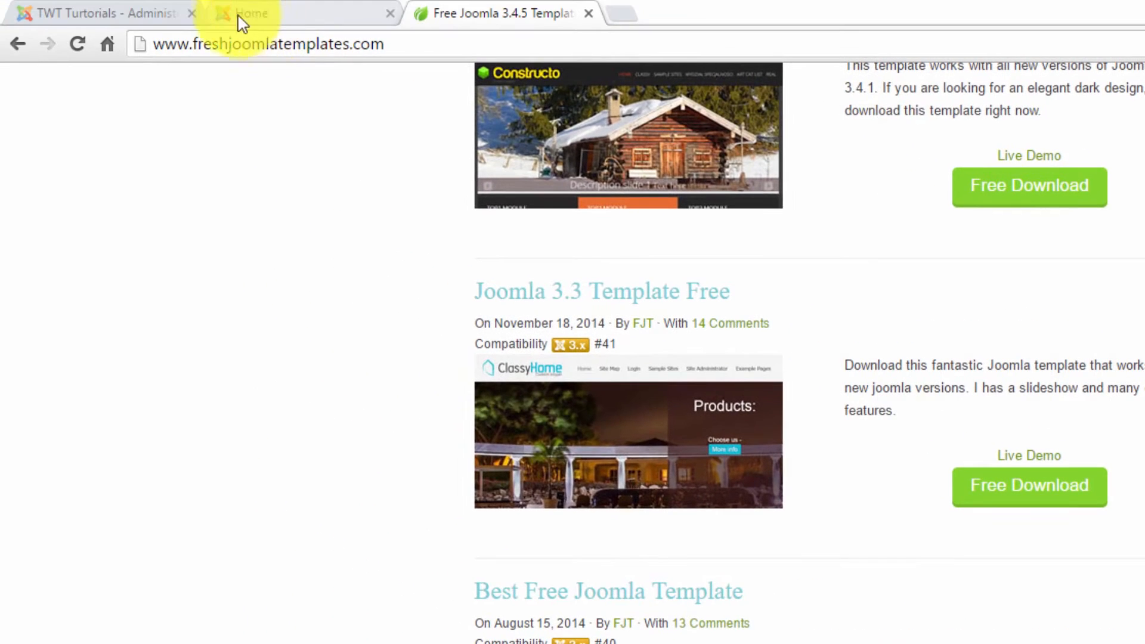
# Return to the Joomla administration and open the extension installer's Install from URL option
pyautogui.click(128, 13)
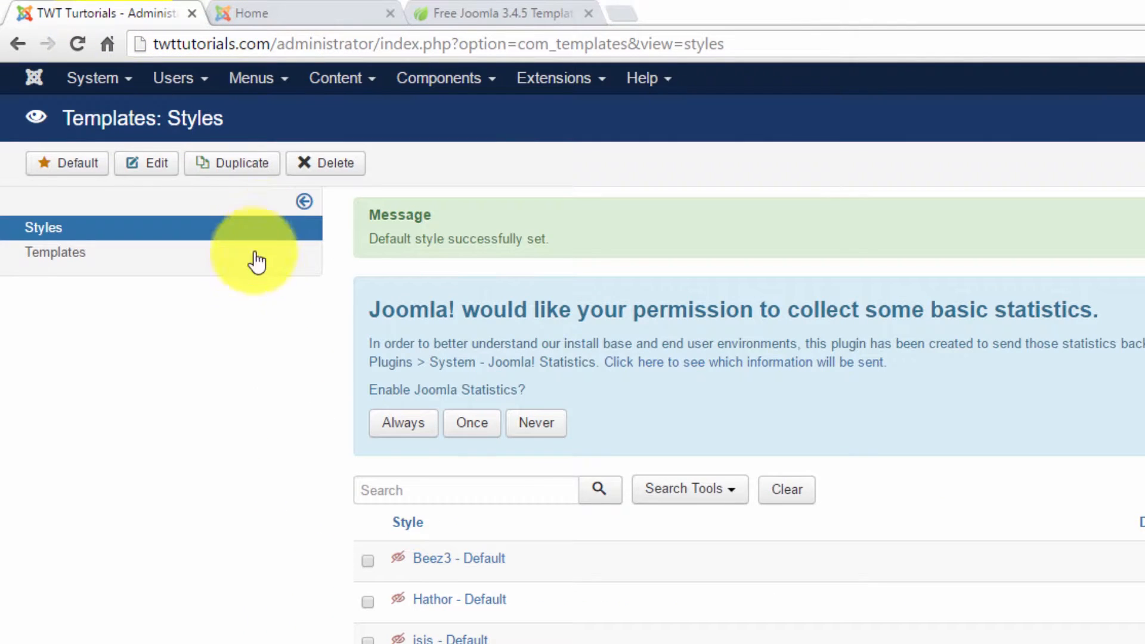
pyautogui.click(555, 83)
pyautogui.click(560, 117)
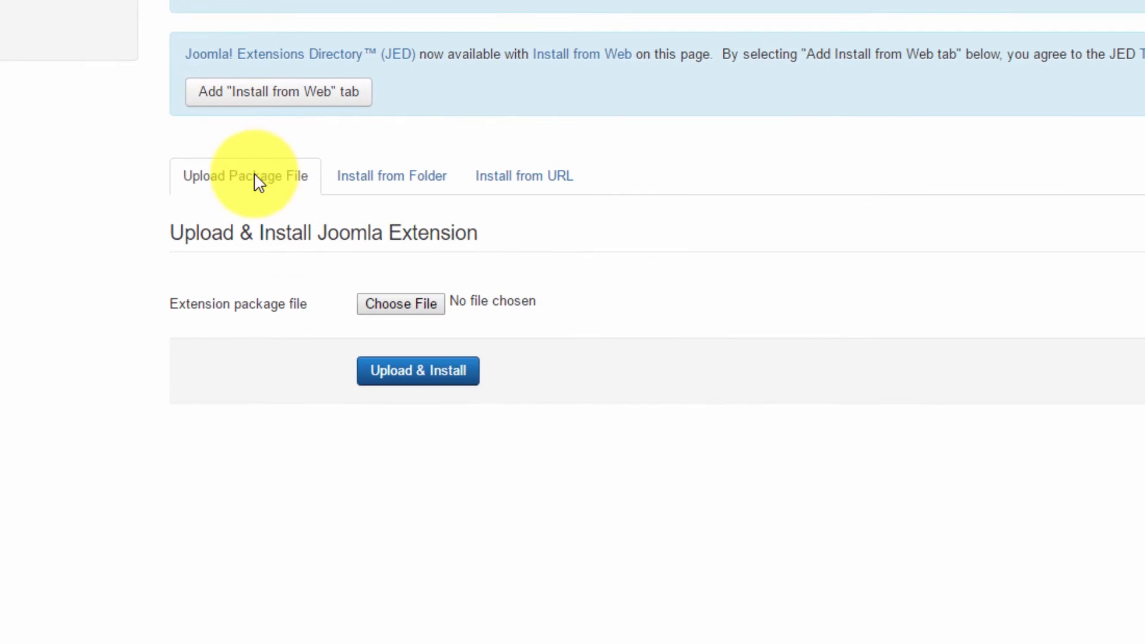
pyautogui.click(548, 187)
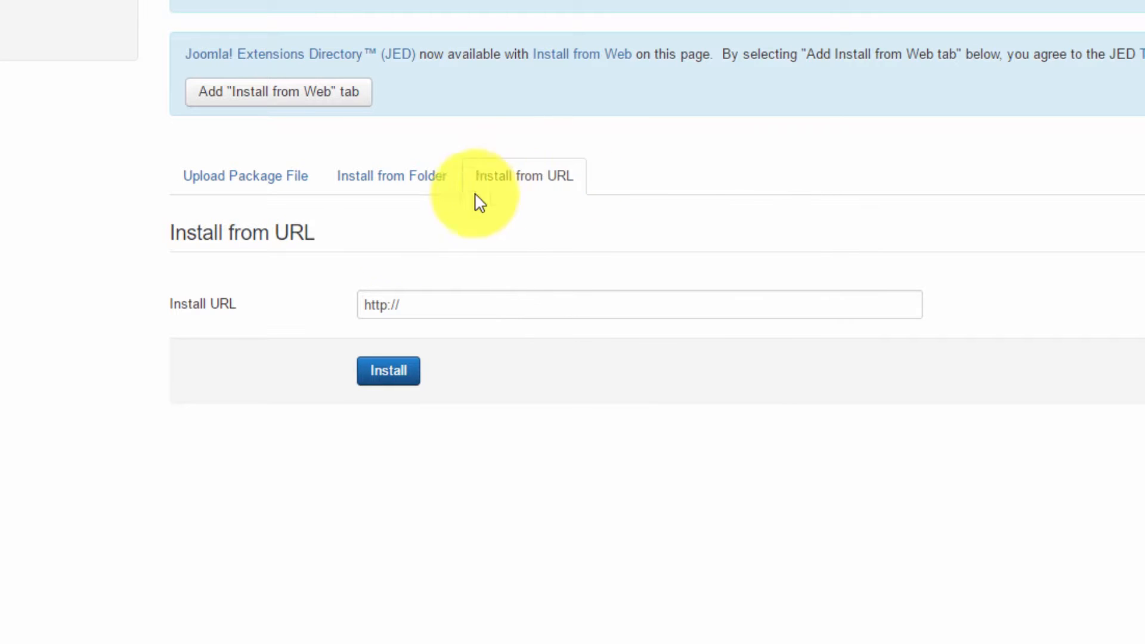
pyautogui.moveTo(425, 301); pyautogui.dragTo(366, 305)
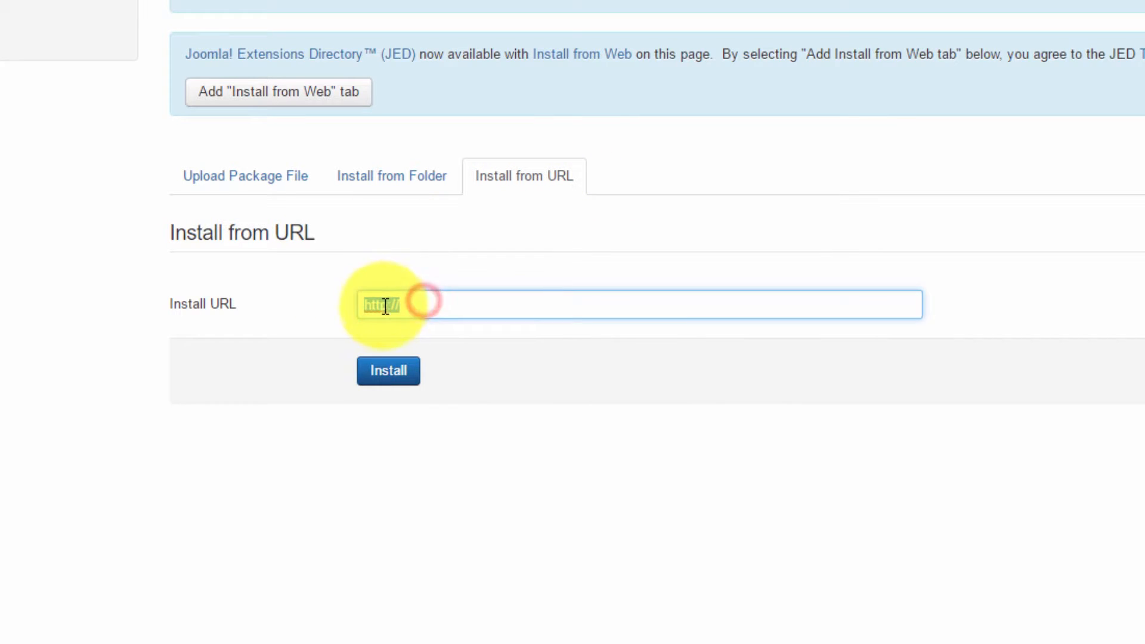
pyautogui.rightClick(385, 307)
pyautogui.click(449, 486)
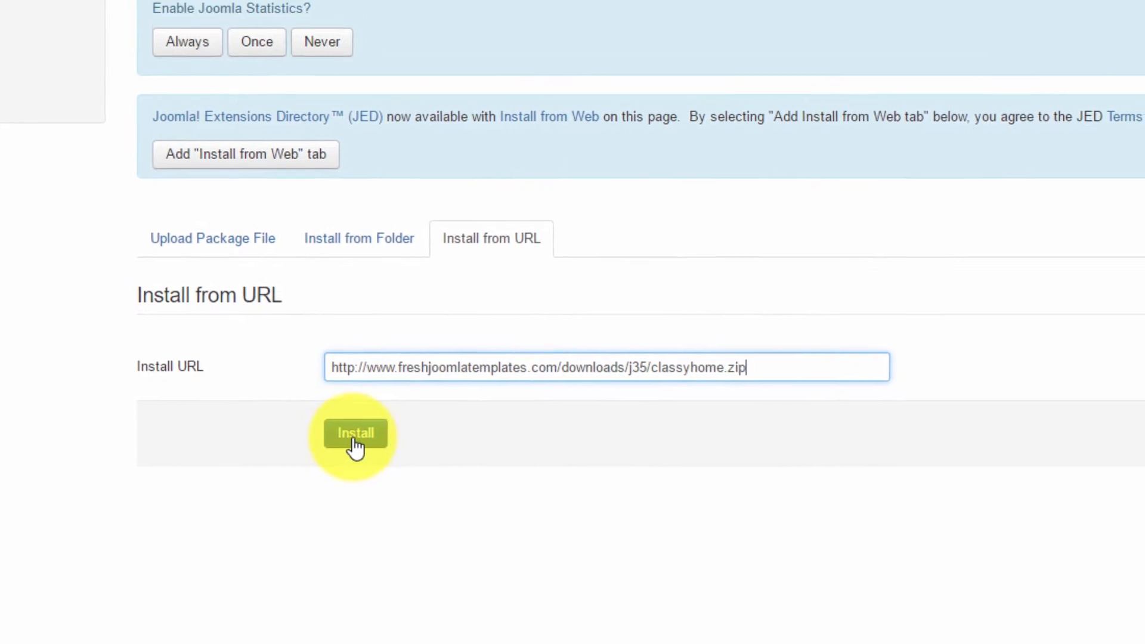
pyautogui.click(357, 440)
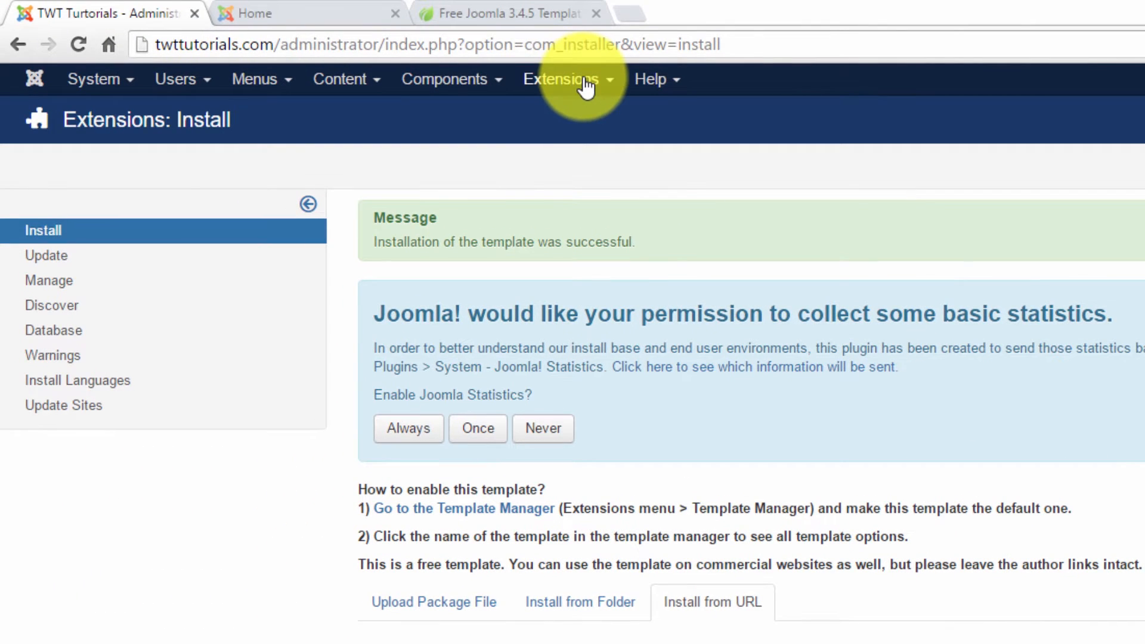
# Open the template styles list and make ClassyHome3 - Default the default site style
pyautogui.click(582, 81)
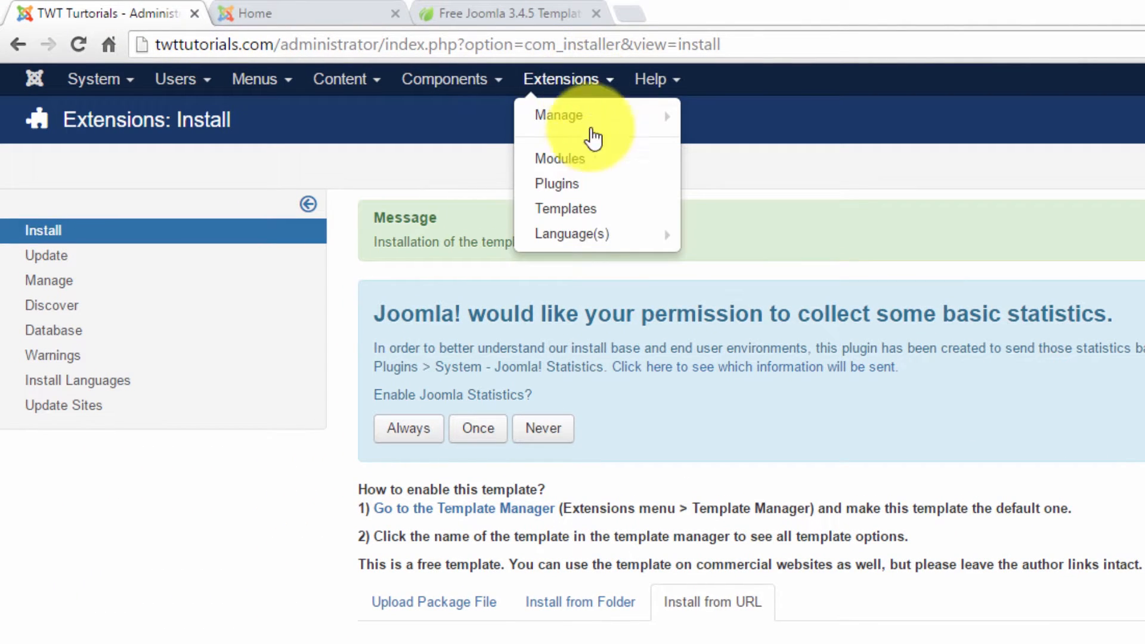
pyautogui.click(580, 210)
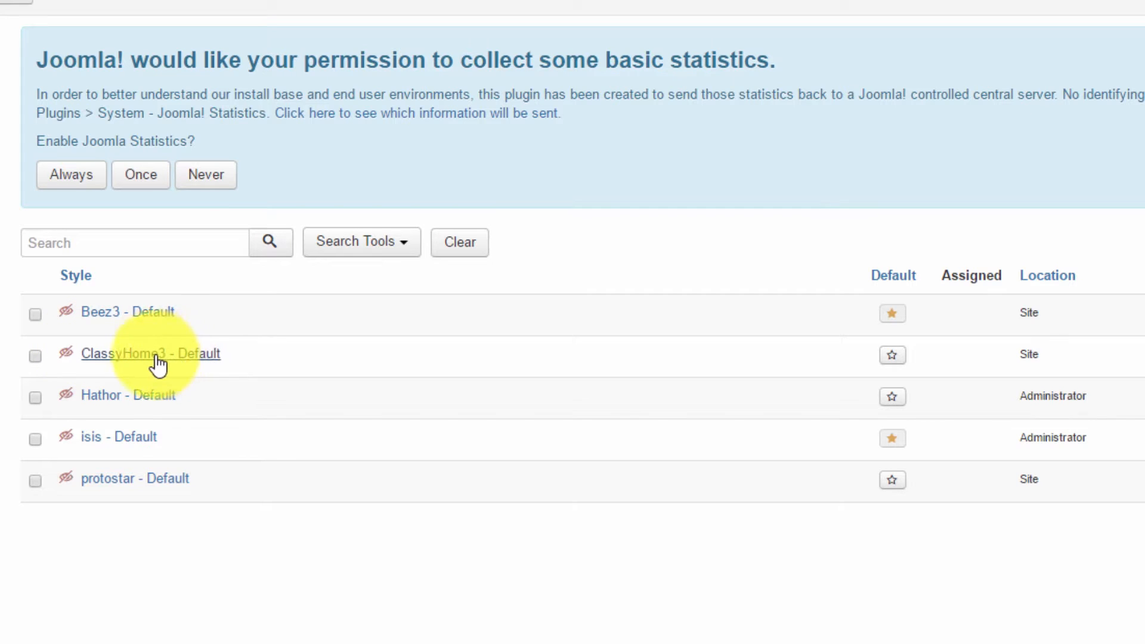
pyautogui.click(892, 358)
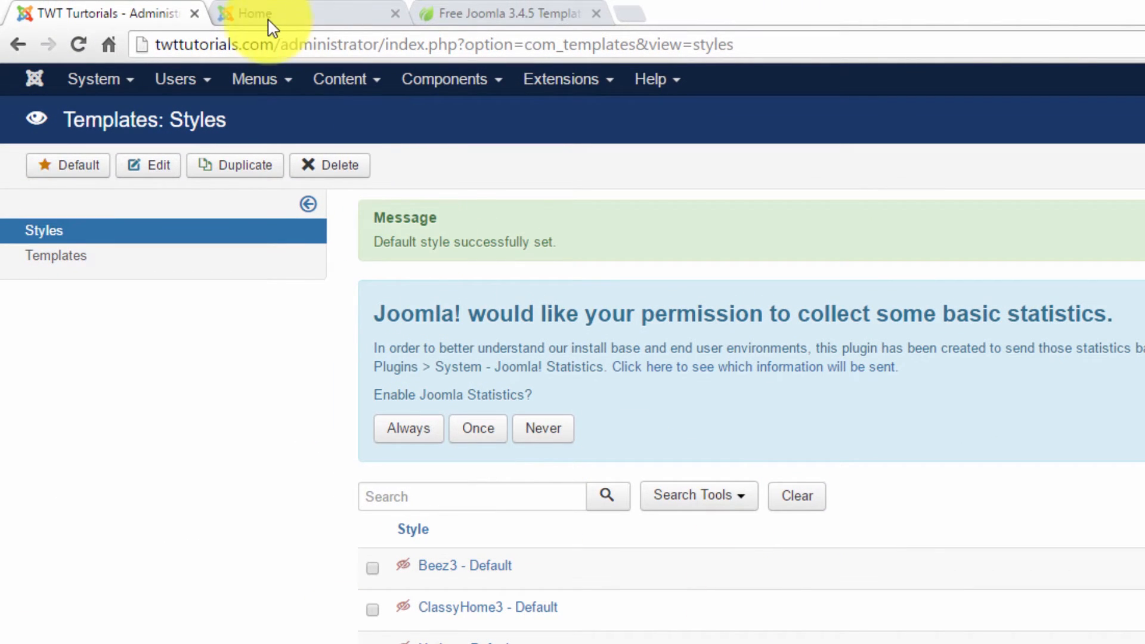
# Reload the site's public home page and examine the new template's header, slideshow, article content and footer
pyautogui.click(320, 16)
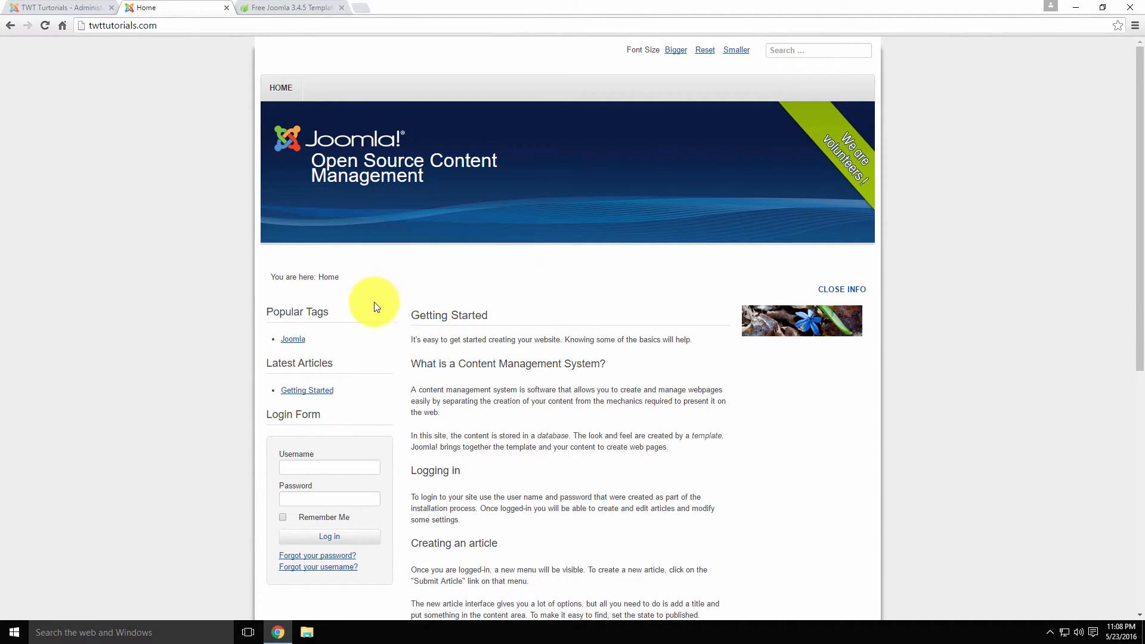
pyautogui.click(45, 26)
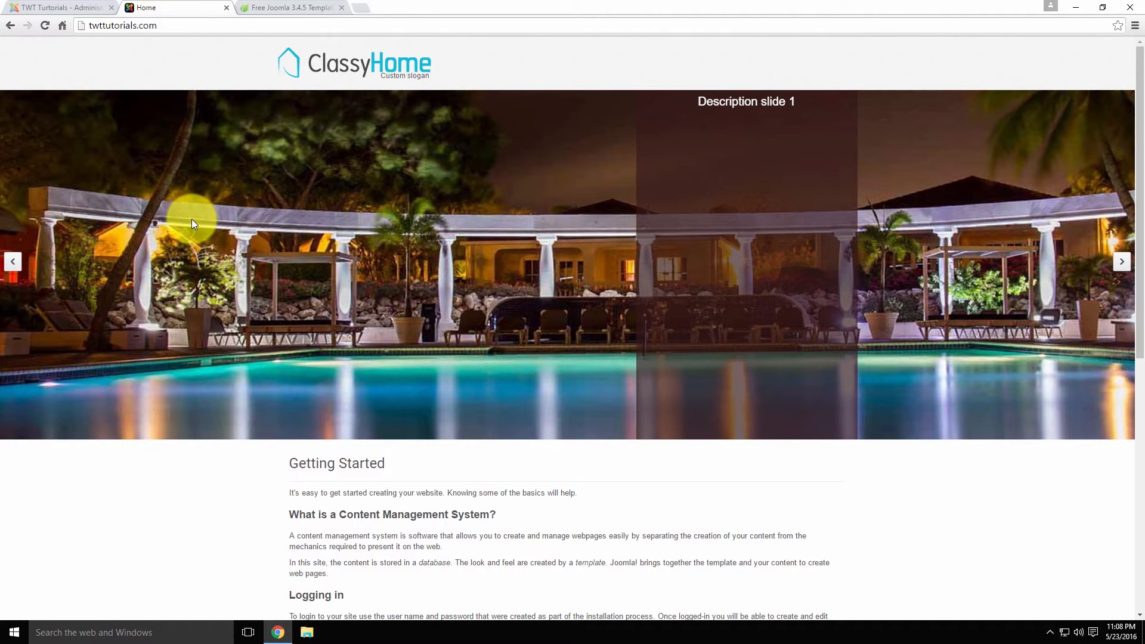
pyautogui.scroll(-8, 358, 327)
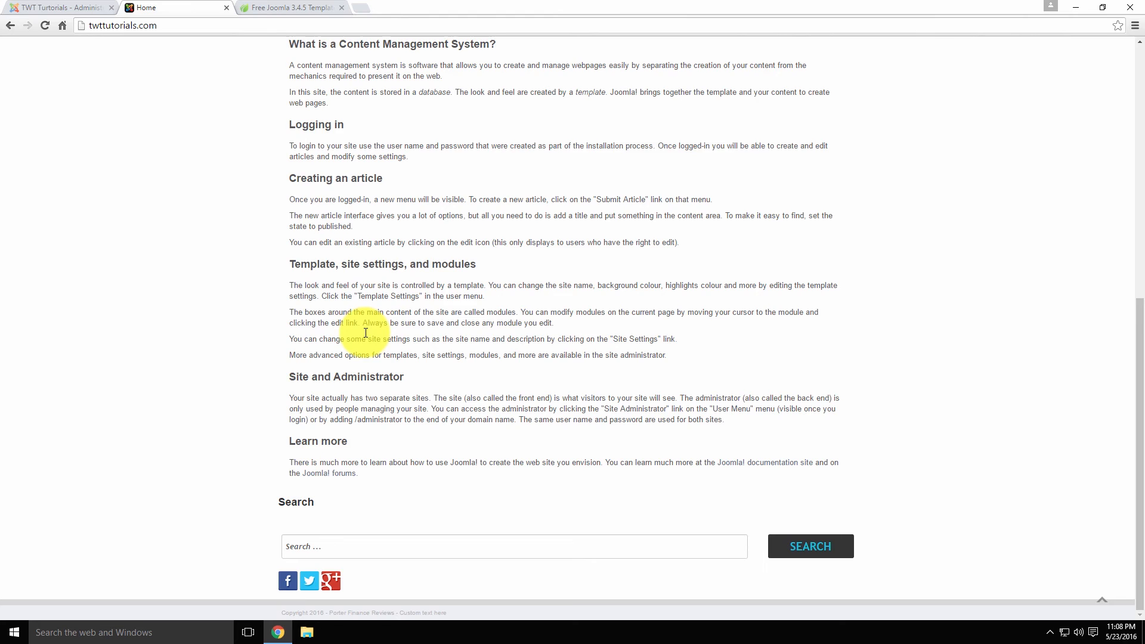
pyautogui.scroll(10, 365, 332)
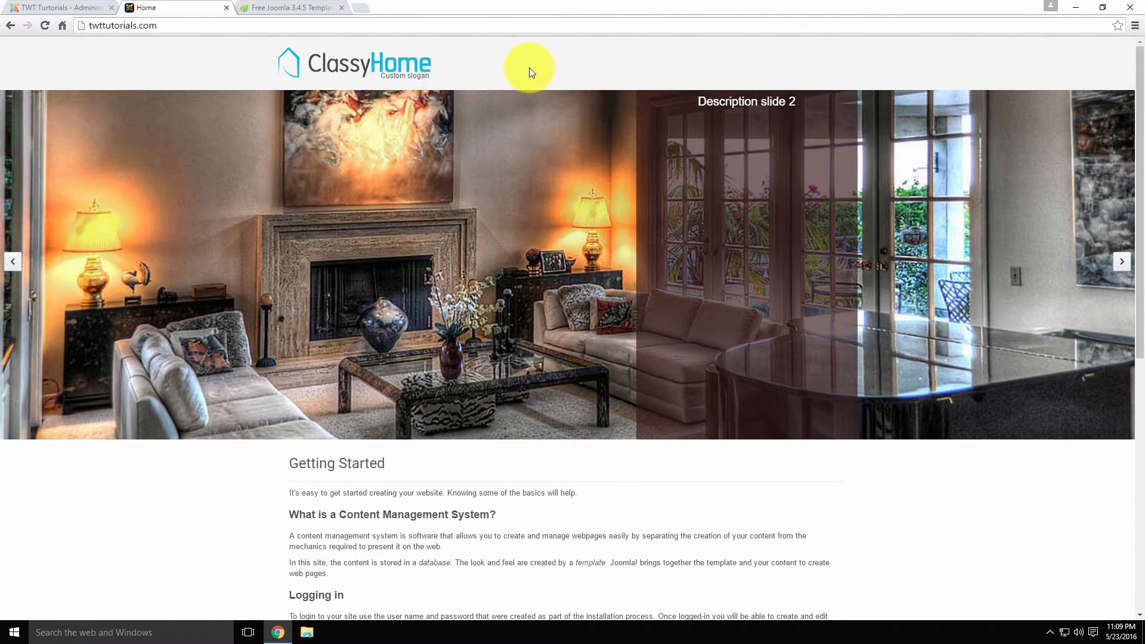
pyautogui.scroll(-1, 700, 72)
pyautogui.scroll(1, 774, 98)
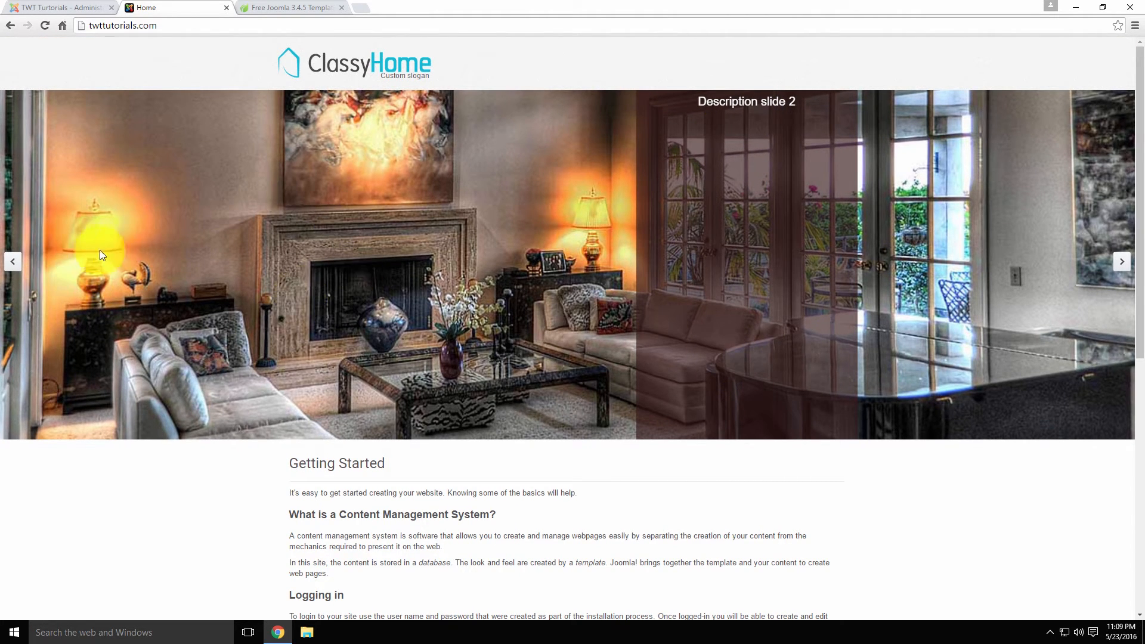
pyautogui.scroll(-3, 335, 285)
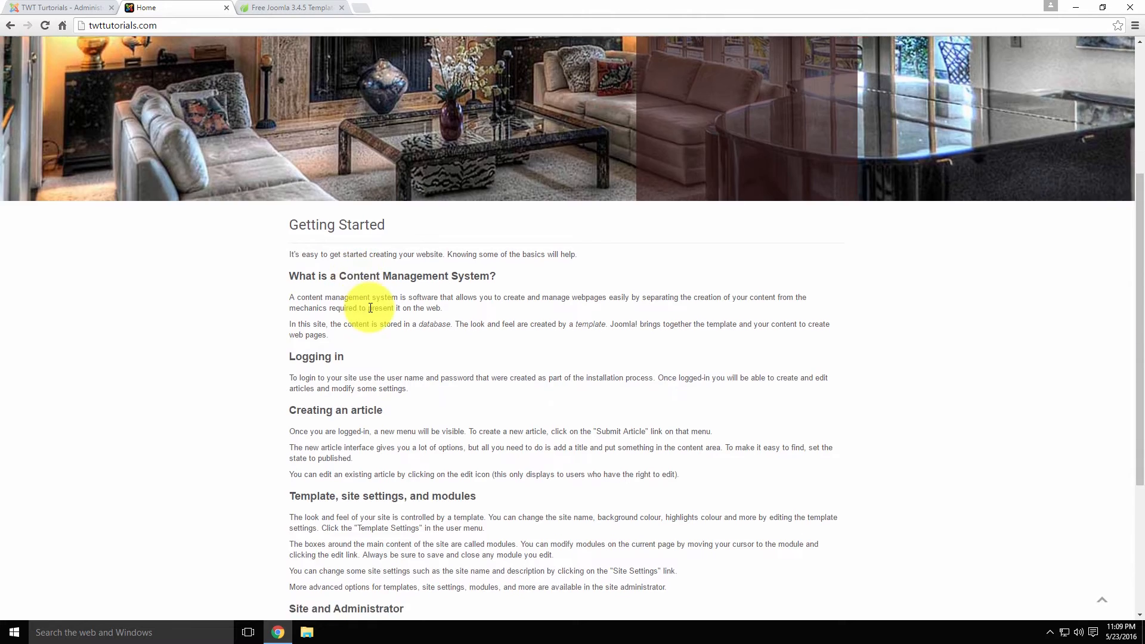
pyautogui.scroll(3, 370, 307)
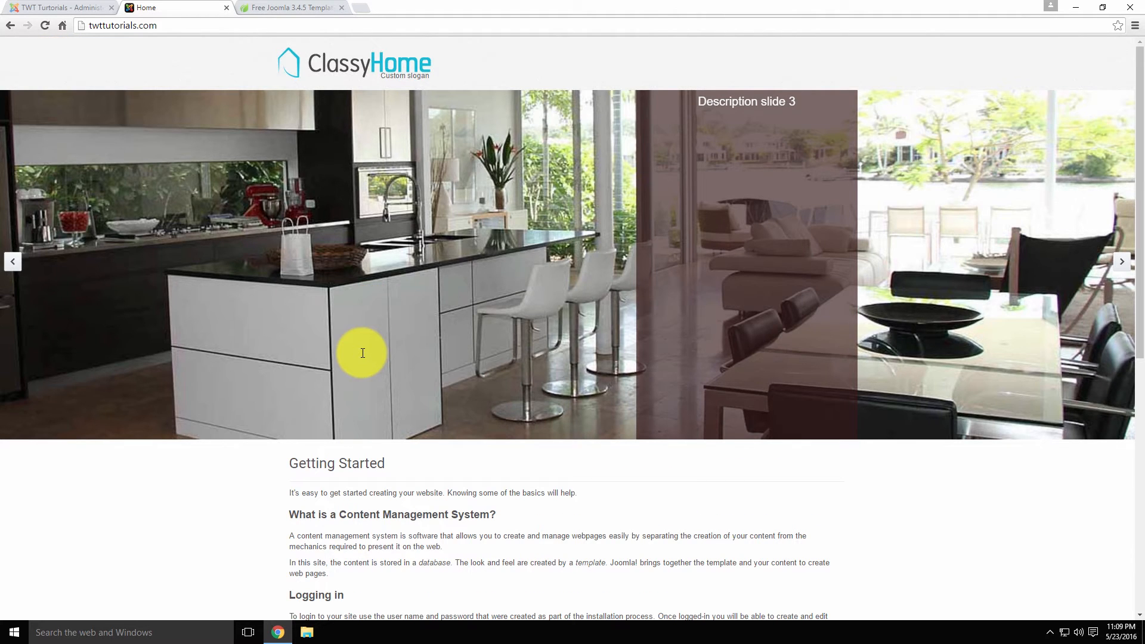